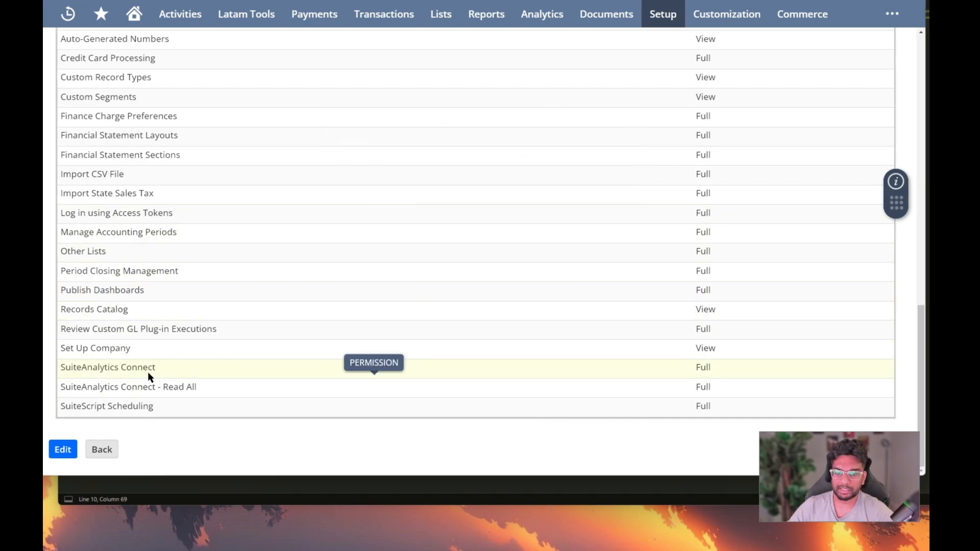
Step: Review the role's SuiteAnalytics Connect and SuiteAnalytics Connect - Read All permissions
{"action": "left_click_drag", "start_coordinate": [163, 371], "coordinate": [69, 372]}
{"action": "left_click_drag", "start_coordinate": [216, 389], "coordinate": [59, 393]}
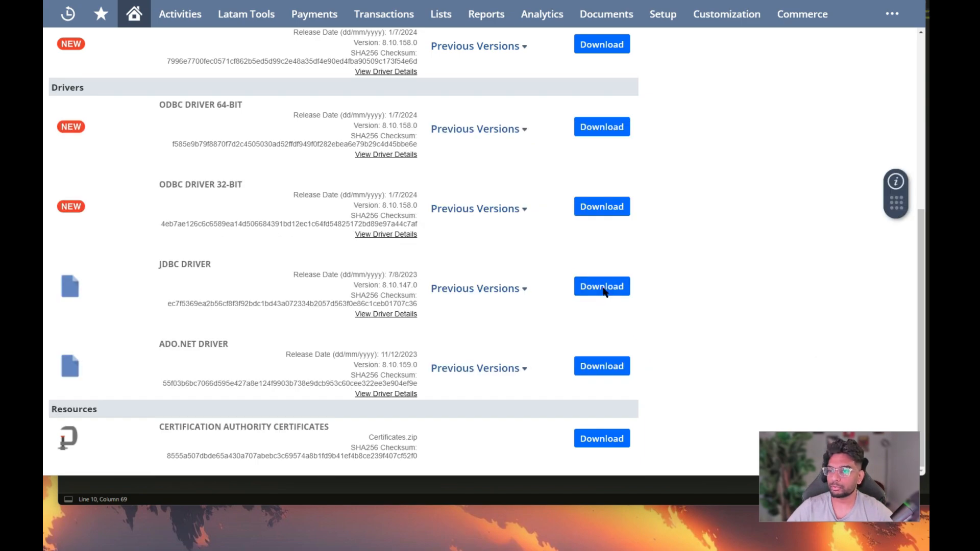
Step: Download the JDBC driver installer, saving it as NetSuiteJDBCDrivers_Windows (1), and switch to DataGrip
{"action": "left_click", "coordinate": [602, 287]}
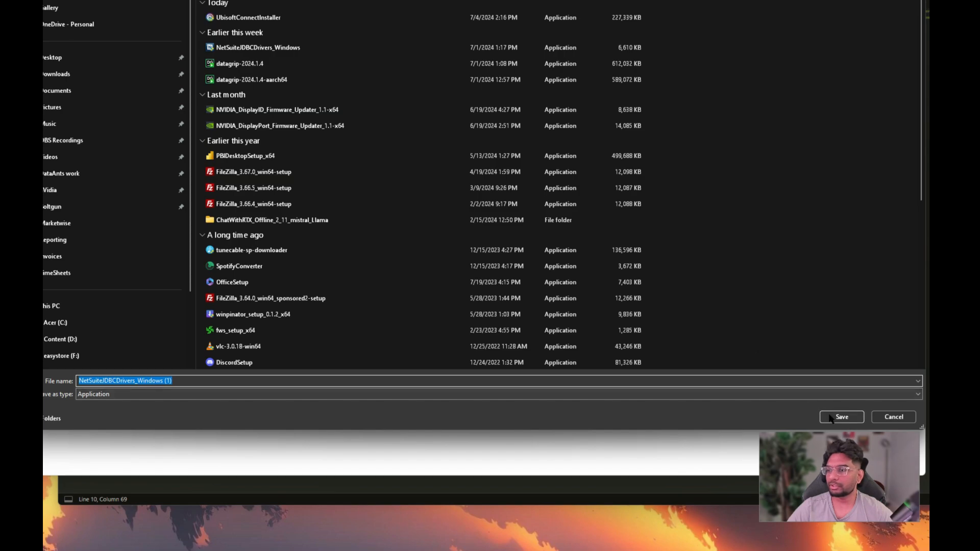
{"action": "left_click", "coordinate": [830, 417]}
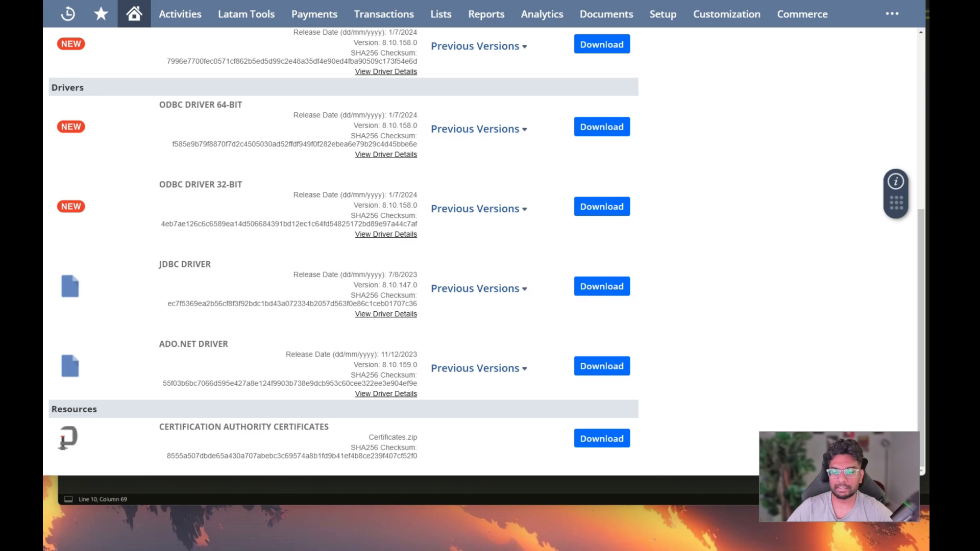
{"action": "key", "text": "alt+Tab"}
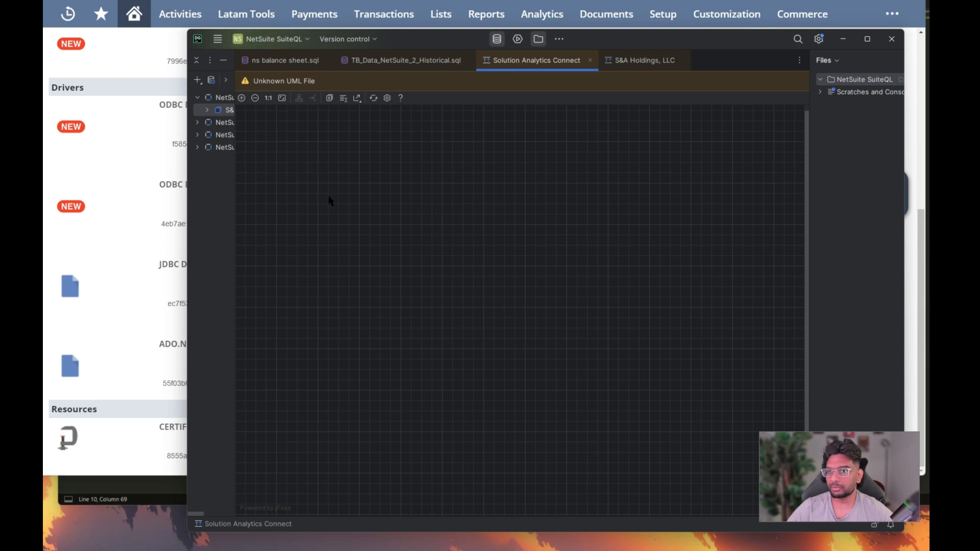
Step: Start a new user driver and review the existing NetSuite JDBC driver's name, class and driver file
{"action": "left_click", "coordinate": [215, 43]}
{"action": "mouse_move", "coordinate": [265, 61]}
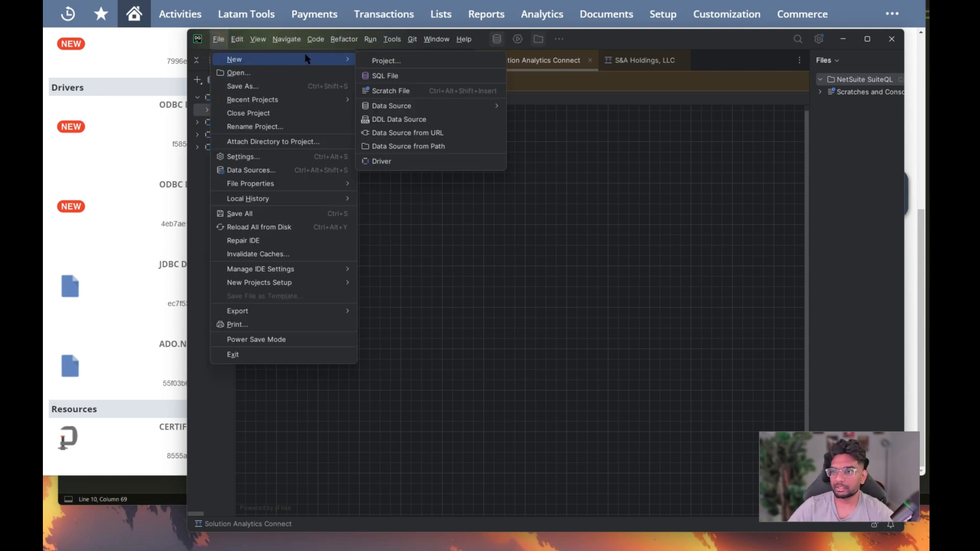
{"action": "left_click", "coordinate": [405, 161]}
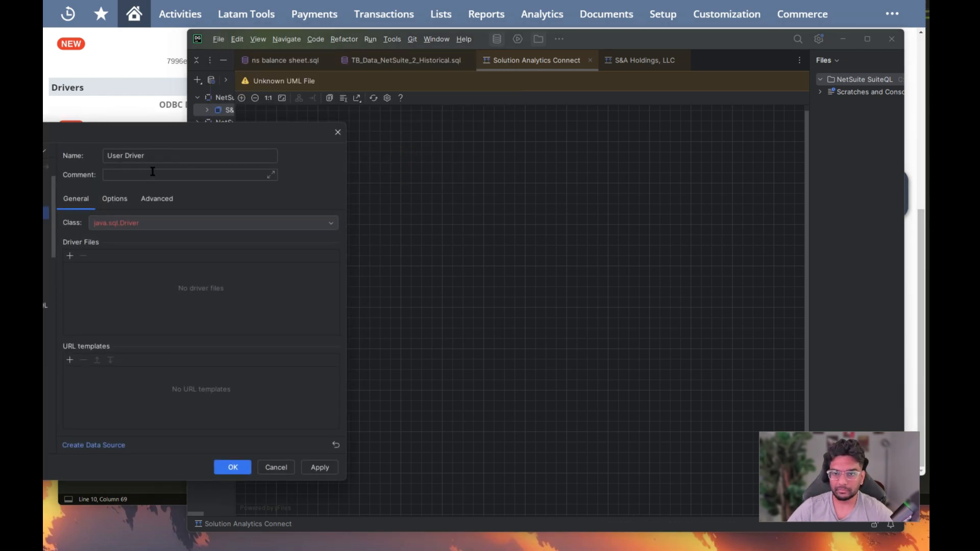
{"action": "triple_click", "coordinate": [153, 156]}
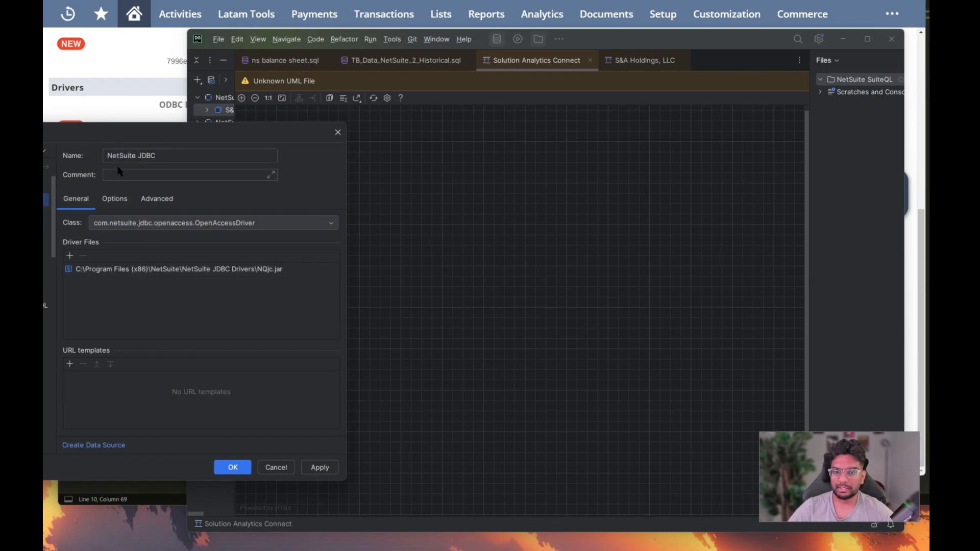
{"action": "triple_click", "coordinate": [170, 156]}
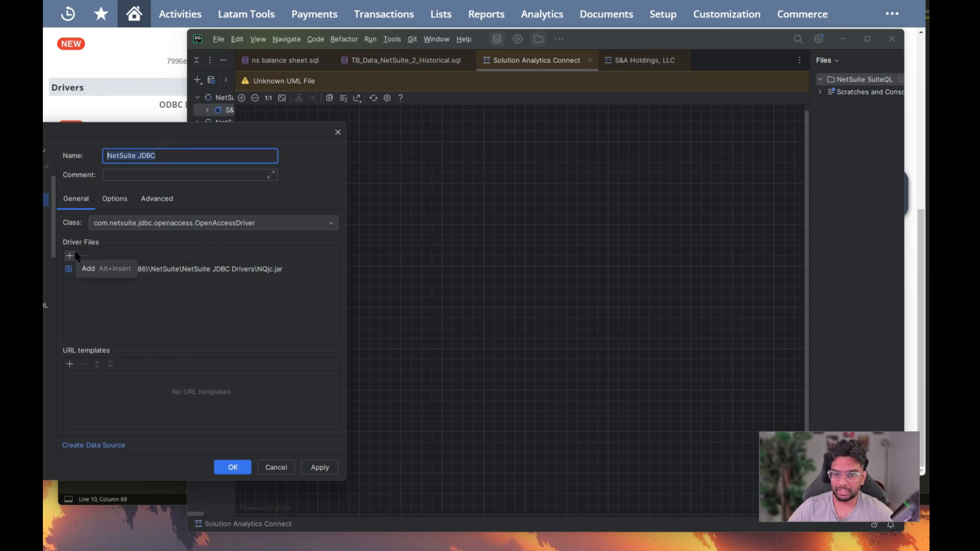
{"action": "left_click", "coordinate": [268, 273]}
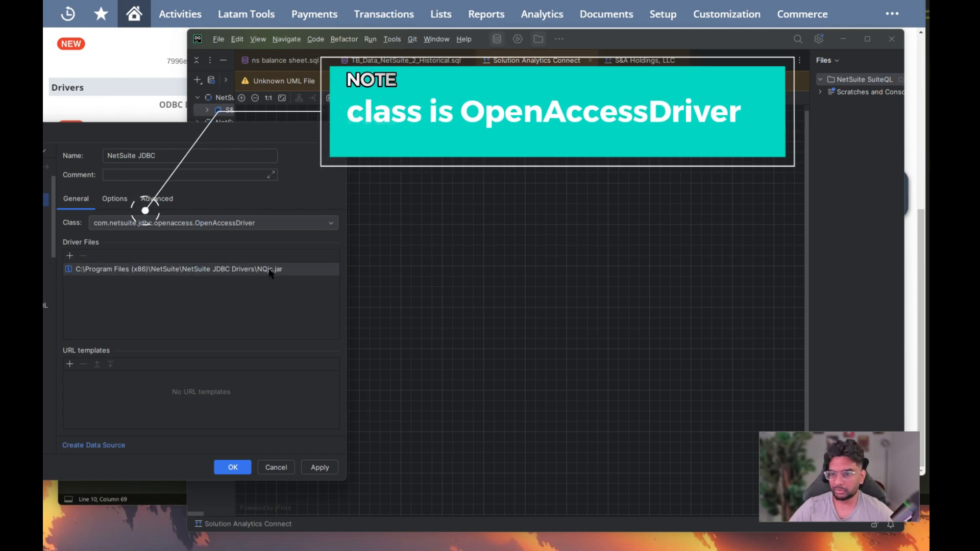
Step: Browse for a driver file to NQjc.jar in the NetSuite JDBC Drivers folder under Program Files (x86), and cancel the selection
{"action": "left_click", "coordinate": [69, 256]}
{"action": "left_click", "coordinate": [102, 271]}
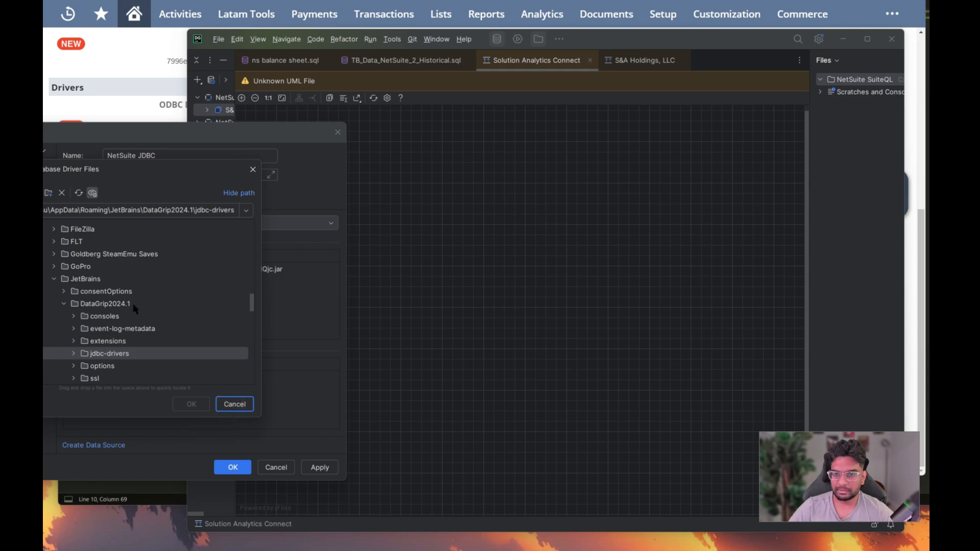
{"action": "scroll", "coordinate": [133, 304], "scroll_direction": "up", "scroll_amount": 5}
{"action": "scroll", "coordinate": [94, 298], "scroll_direction": "up", "scroll_amount": 10}
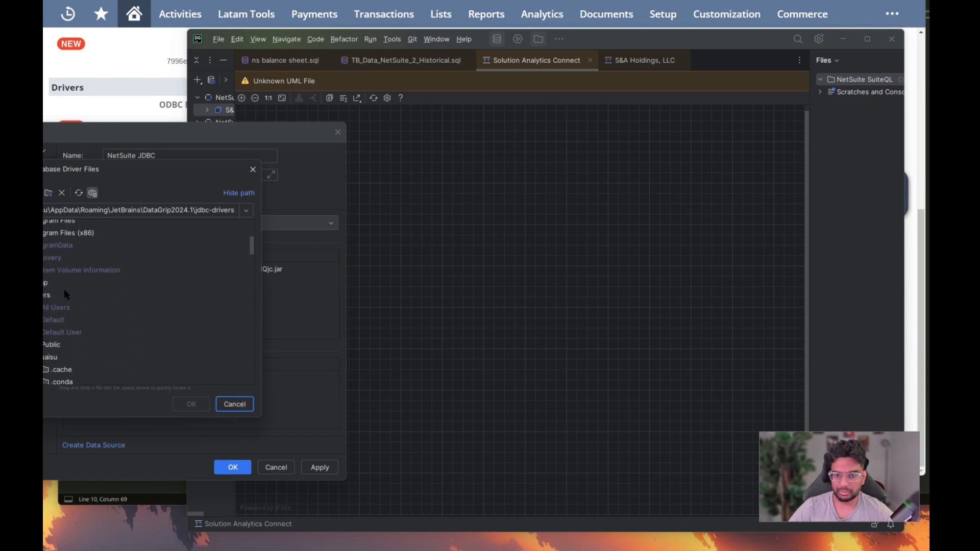
{"action": "scroll", "coordinate": [61, 295], "scroll_direction": "up", "scroll_amount": 1}
{"action": "left_click", "coordinate": [13, 325]}
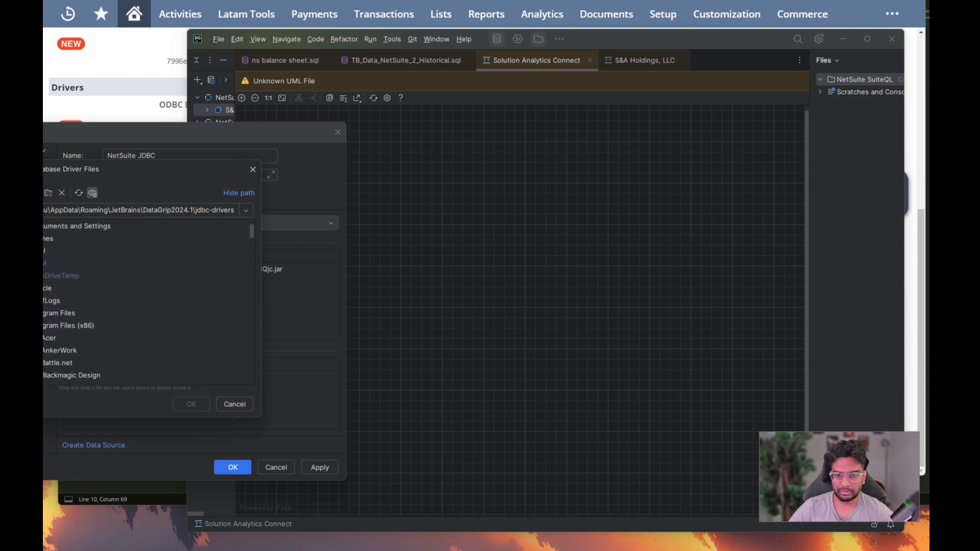
{"action": "scroll", "coordinate": [79, 334], "scroll_direction": "down", "scroll_amount": 5}
{"action": "scroll", "coordinate": [80, 333], "scroll_direction": "down", "scroll_amount": 2}
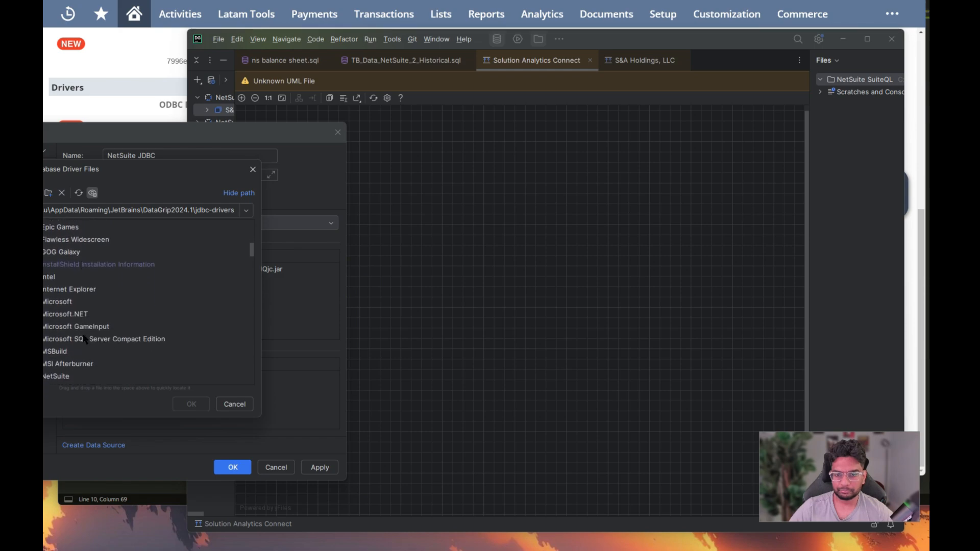
{"action": "scroll", "coordinate": [71, 316], "scroll_direction": "down", "scroll_amount": 2}
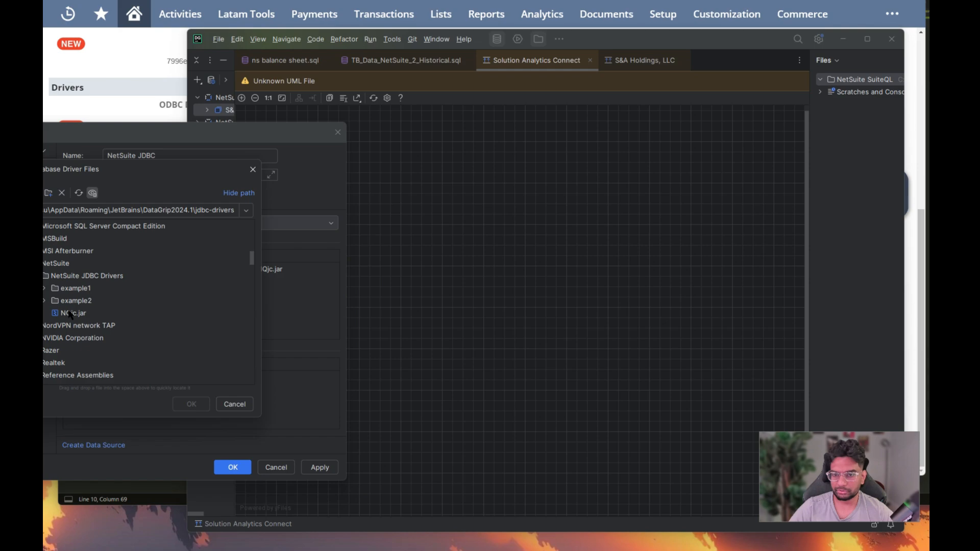
{"action": "left_click", "coordinate": [228, 403]}
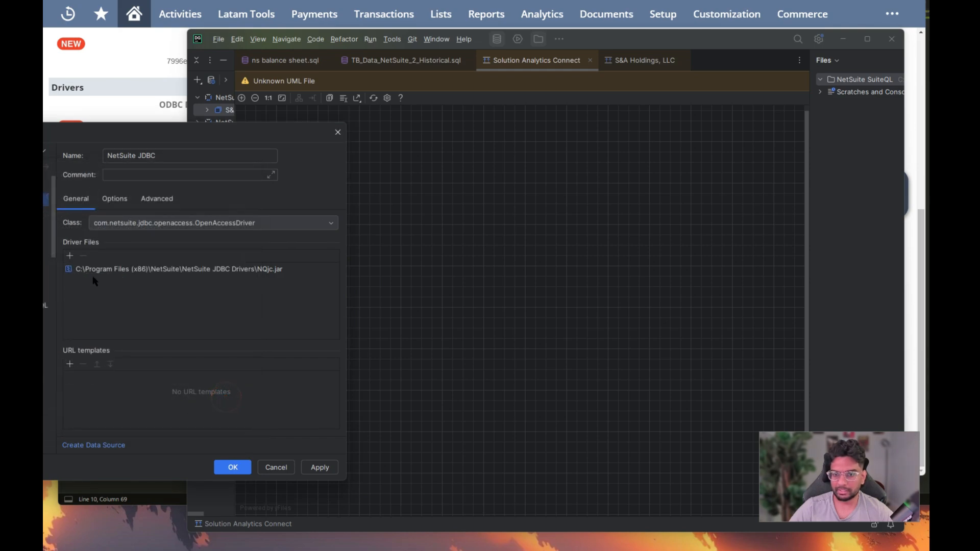
Step: Review the NetSuite JDBC driver's options, add another user driver, and cancel the dialog without saving
{"action": "left_click", "coordinate": [114, 199]}
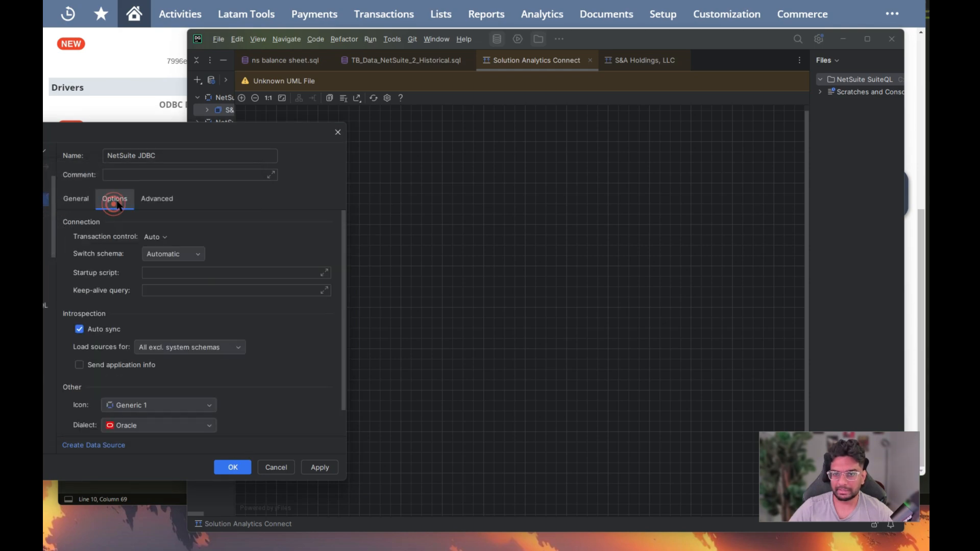
{"action": "left_click", "coordinate": [74, 201]}
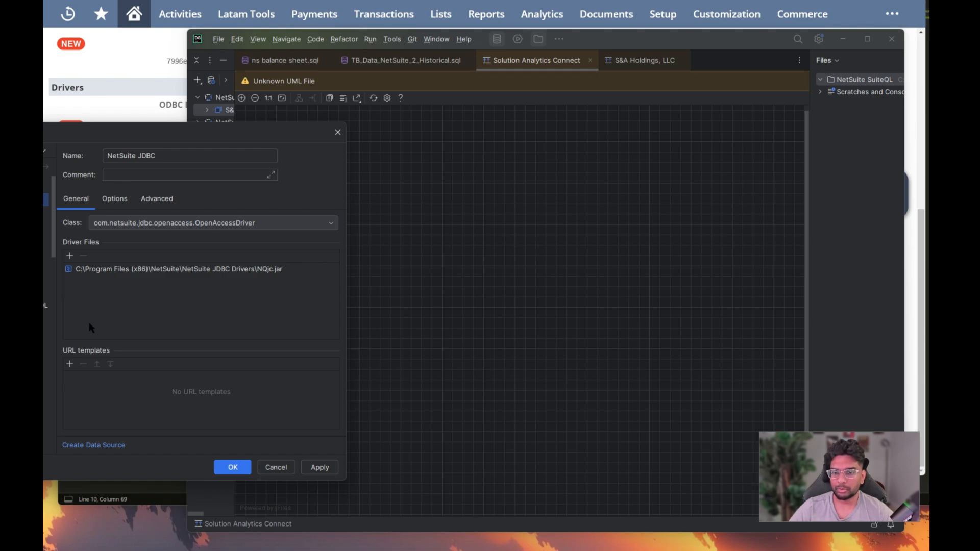
{"action": "left_click", "coordinate": [44, 167]}
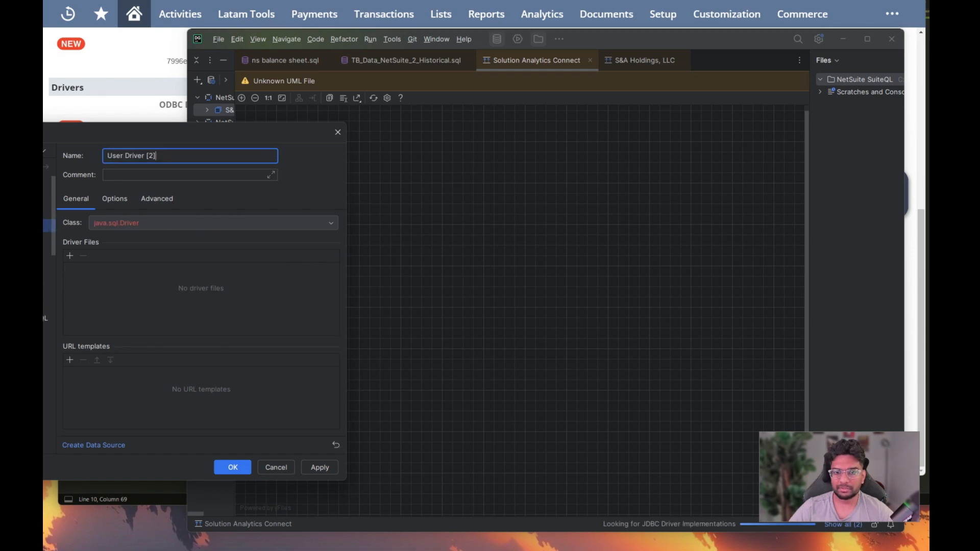
{"action": "left_click", "coordinate": [274, 466]}
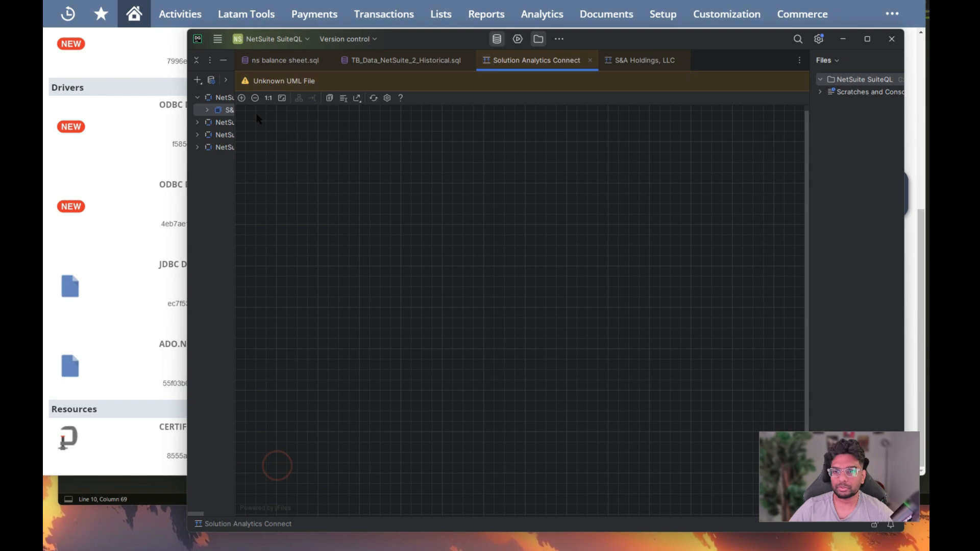
Step: Create a new data source based on the NetSuite JDBC driver and name it NetSuite SB
{"action": "left_click", "coordinate": [217, 40]}
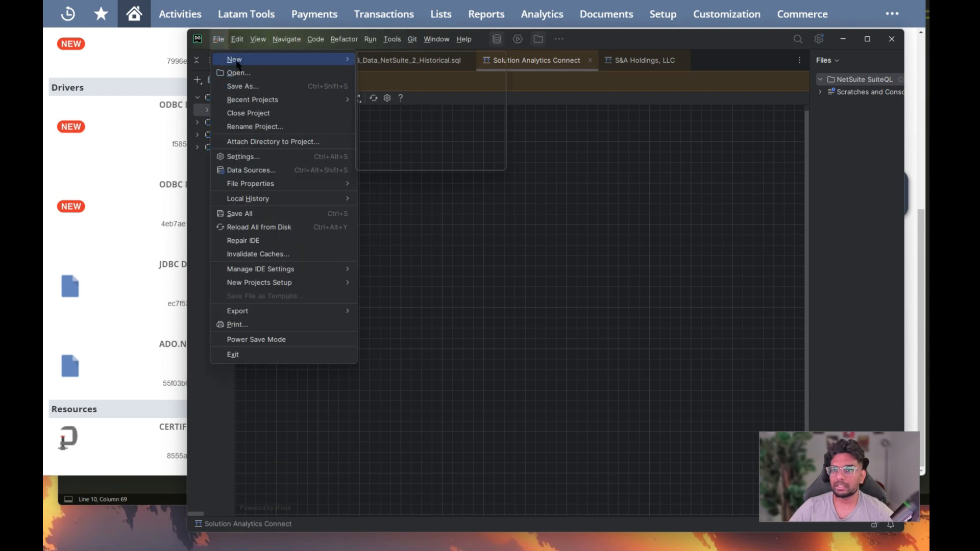
{"action": "mouse_move", "coordinate": [233, 59]}
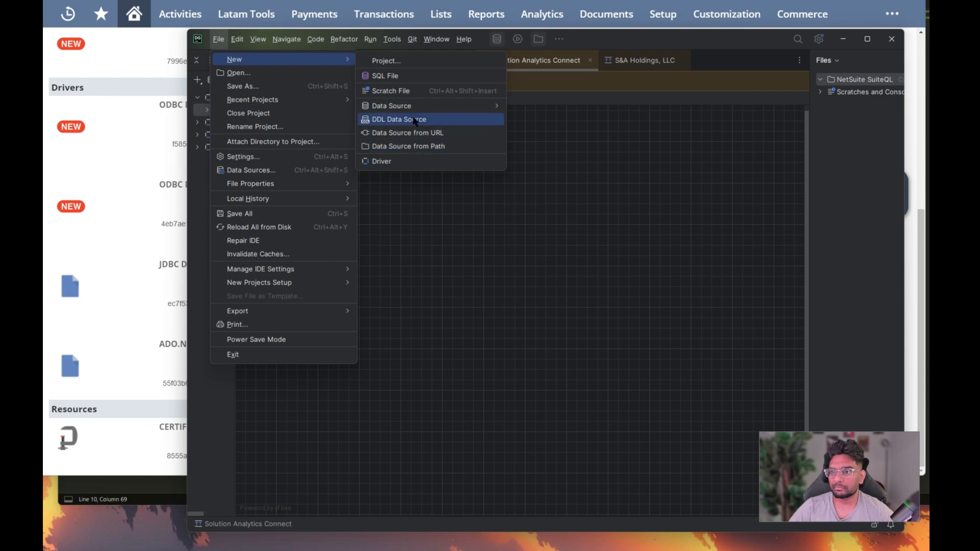
{"action": "mouse_move", "coordinate": [413, 109]}
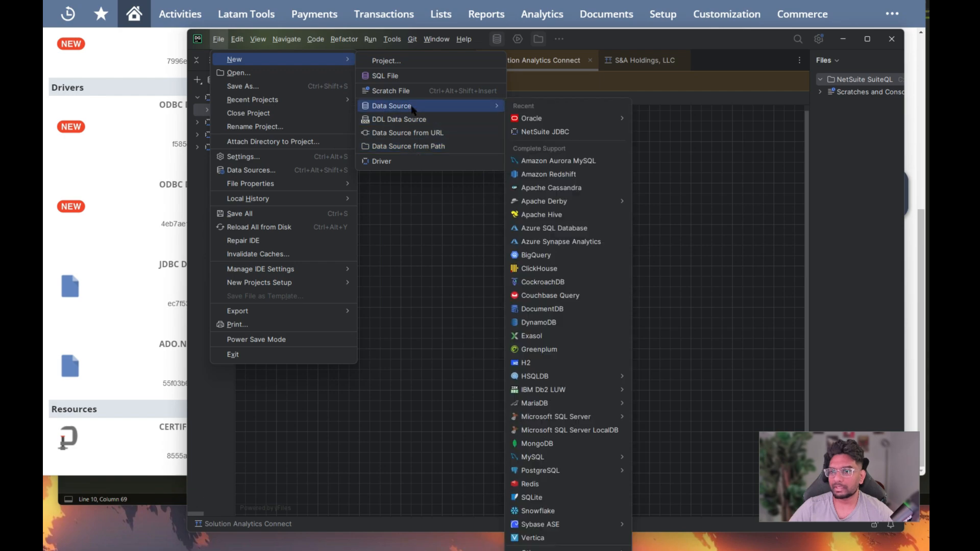
{"action": "left_click", "coordinate": [545, 133]}
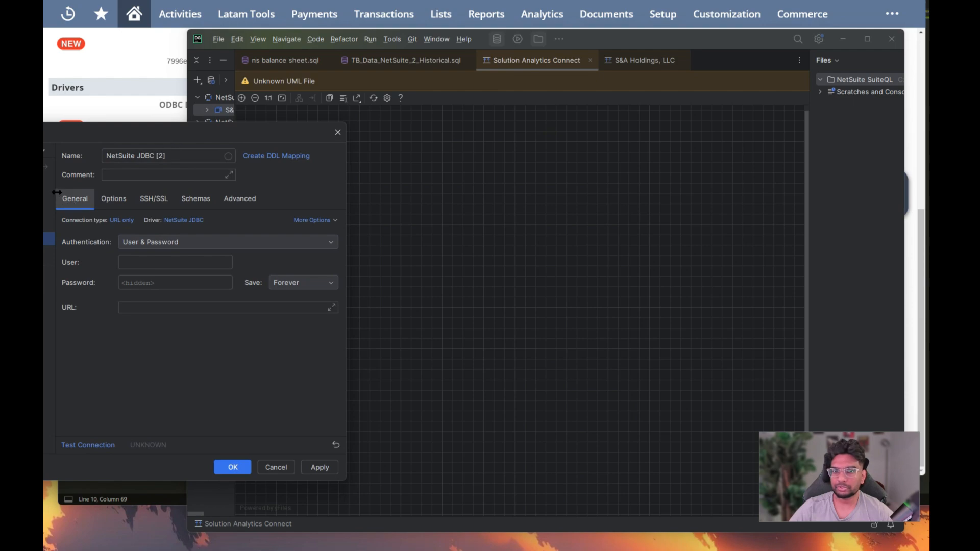
{"action": "left_click_drag", "start_coordinate": [56, 192], "coordinate": [0, 193]}
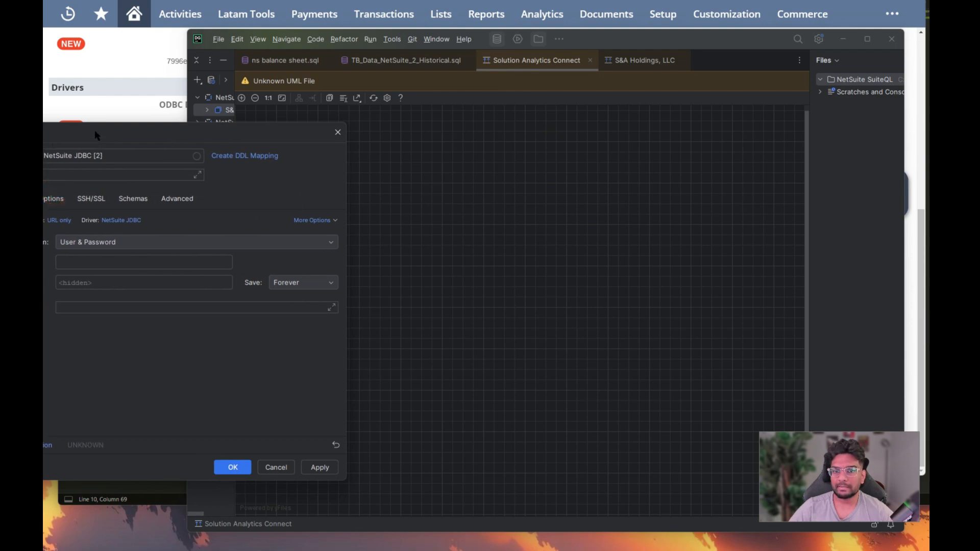
{"action": "left_click_drag", "start_coordinate": [97, 135], "coordinate": [224, 135]}
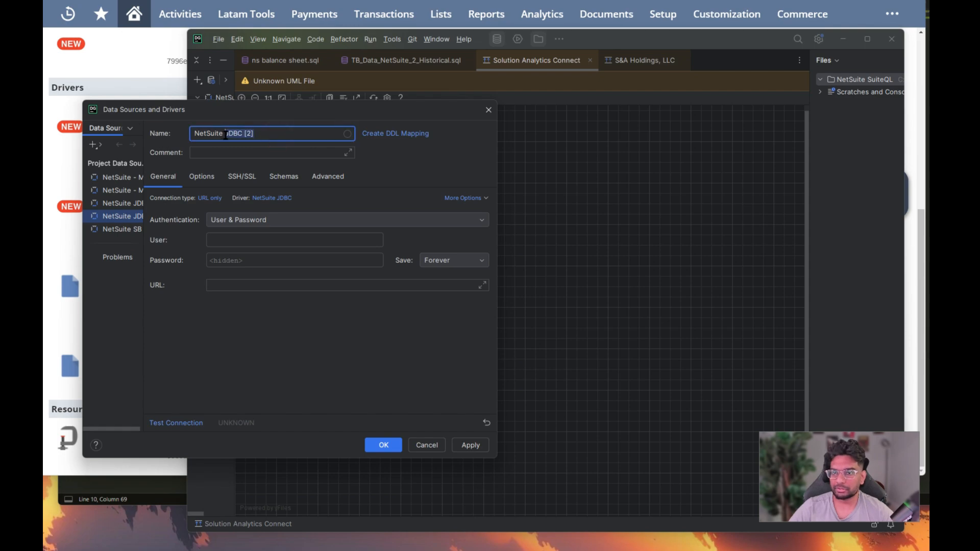
{"action": "type", "text": "SB"}
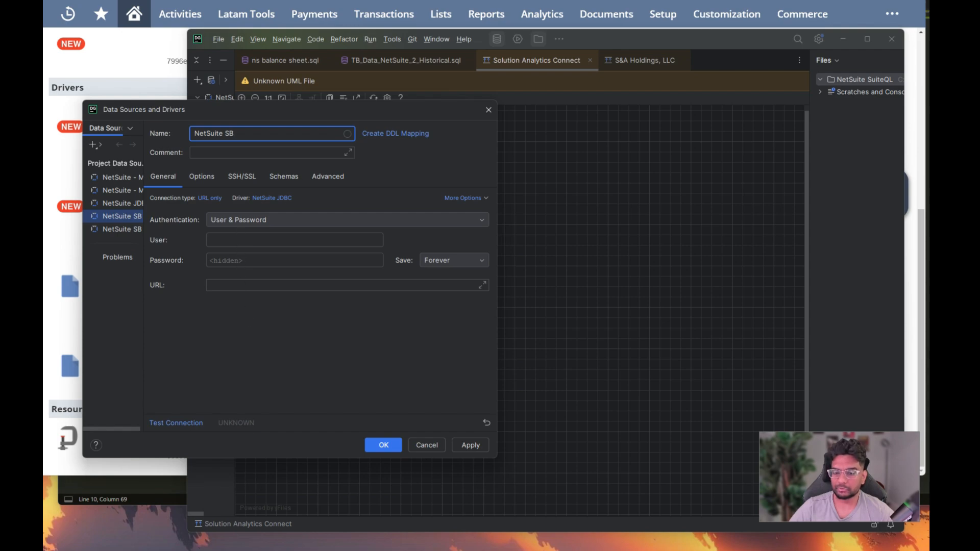
Step: Switch to Sublime Text and compare the production and sandbox JDBC connection strings
{"action": "key", "text": "alt+Tab"}
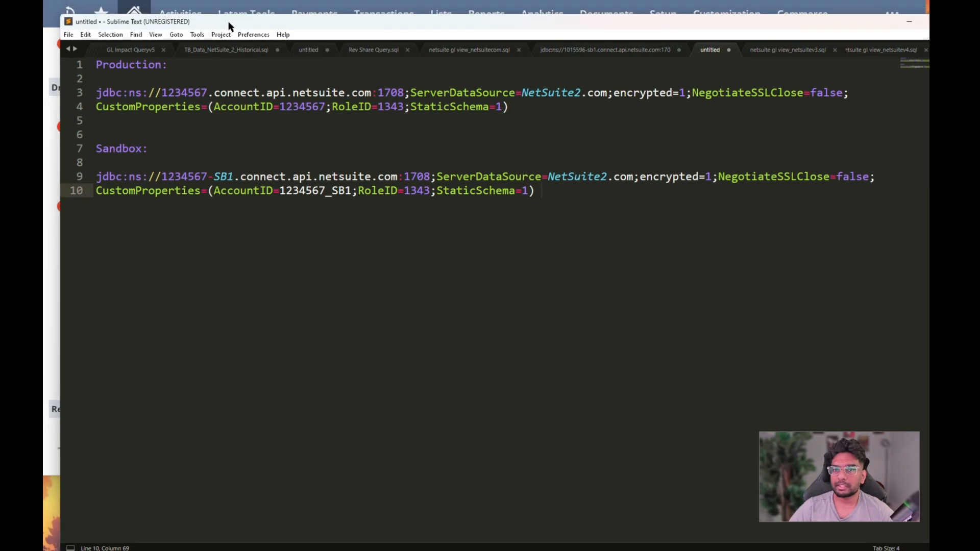
{"action": "left_click_drag", "start_coordinate": [514, 108], "coordinate": [96, 92]}
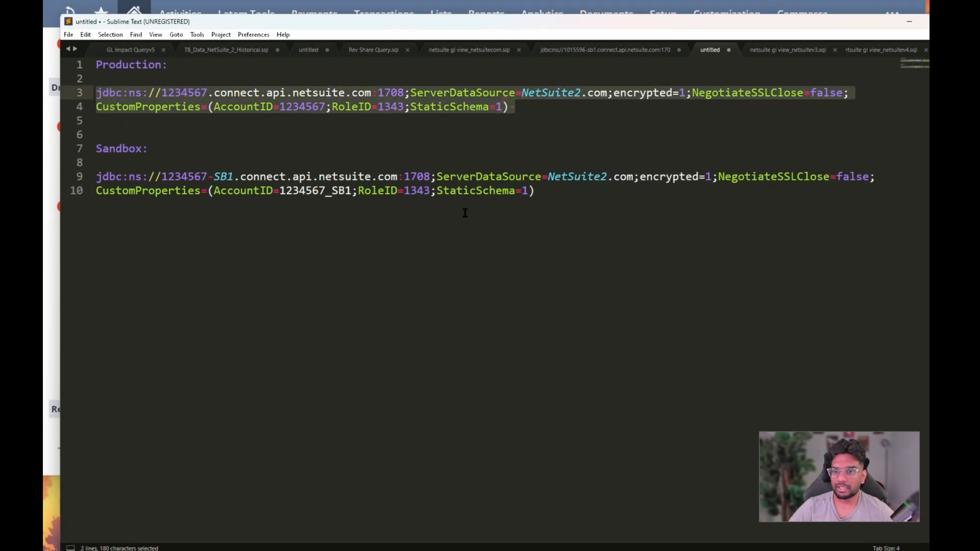
{"action": "left_click_drag", "start_coordinate": [554, 193], "coordinate": [96, 176]}
Step: Examine how the sandbox URL's host and AccountID property write the account ID and SB1 suffix, and select the whole sandbox connection string
{"action": "left_click", "coordinate": [161, 176]}
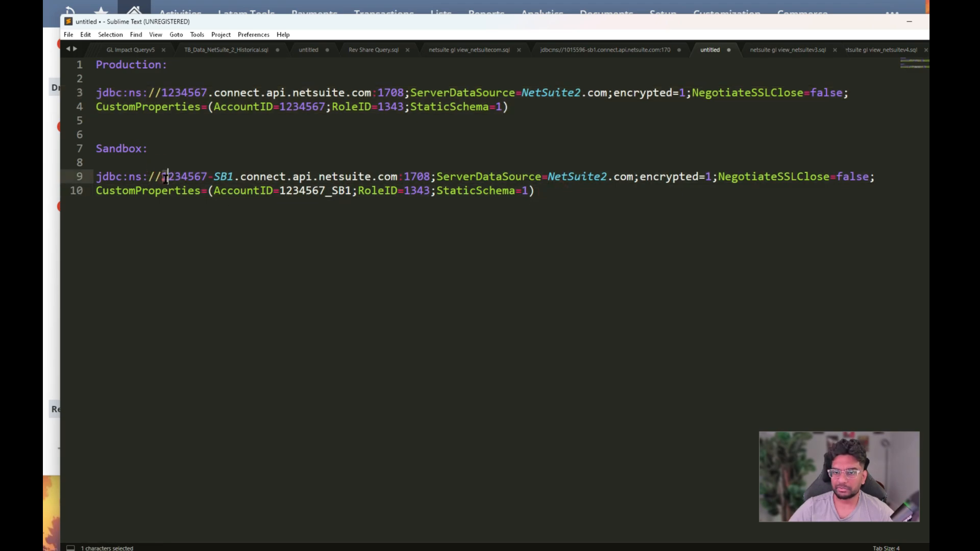
{"action": "left_click_drag", "start_coordinate": [161, 176], "coordinate": [208, 176]}
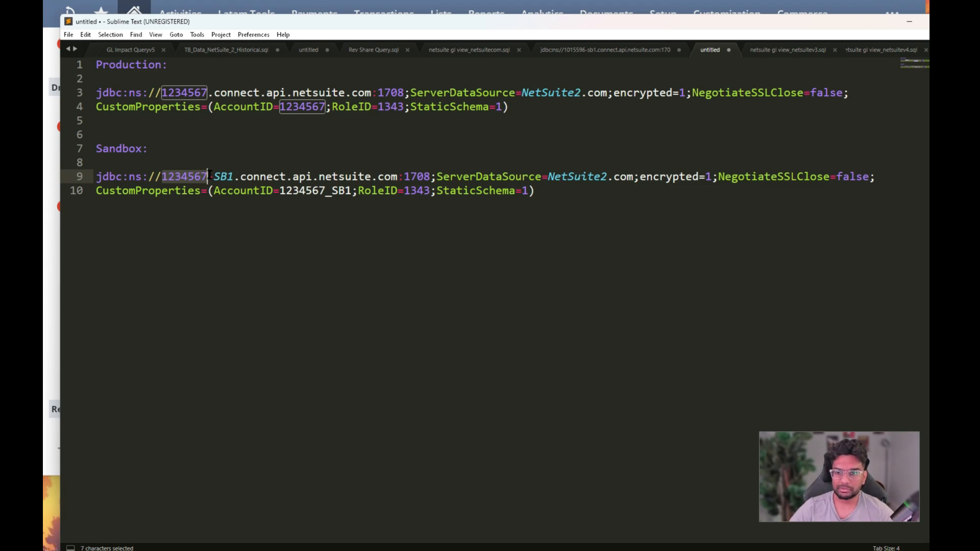
{"action": "left_click", "coordinate": [213, 177]}
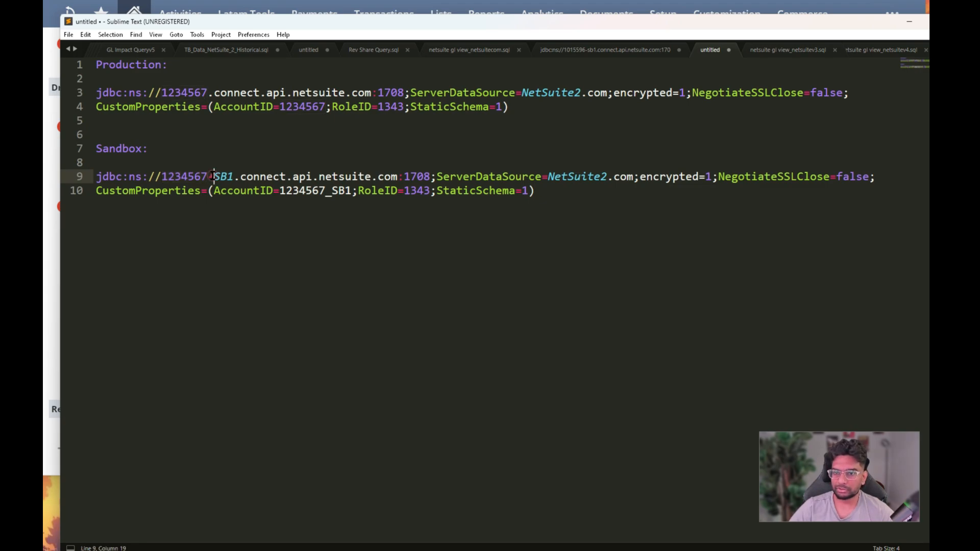
{"action": "left_click_drag", "start_coordinate": [213, 177], "coordinate": [235, 176]}
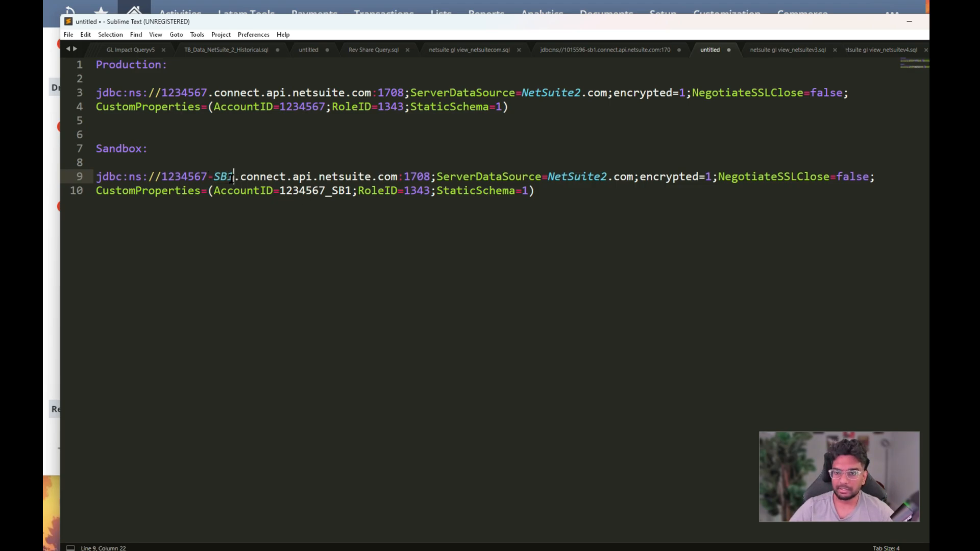
{"action": "left_click", "coordinate": [332, 191]}
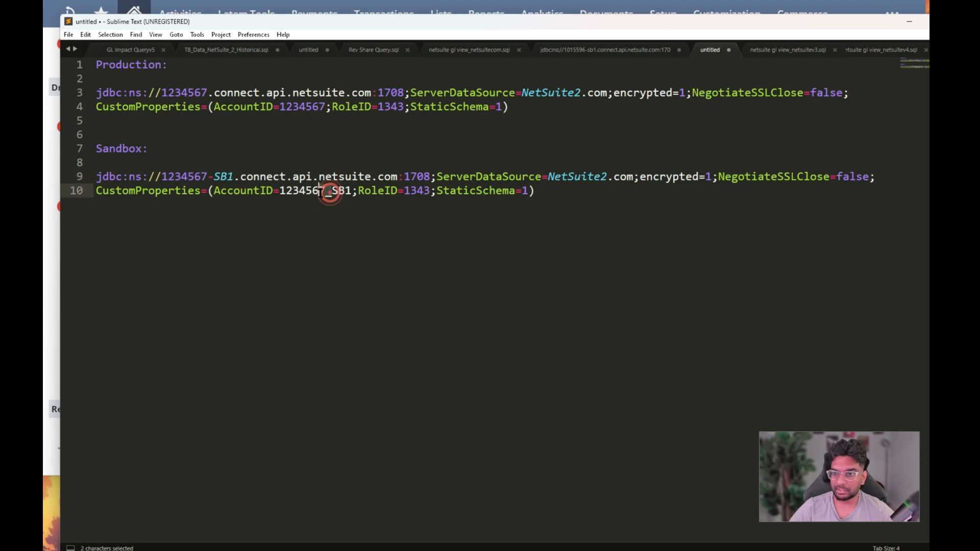
{"action": "left_click_drag", "start_coordinate": [279, 191], "coordinate": [352, 191]}
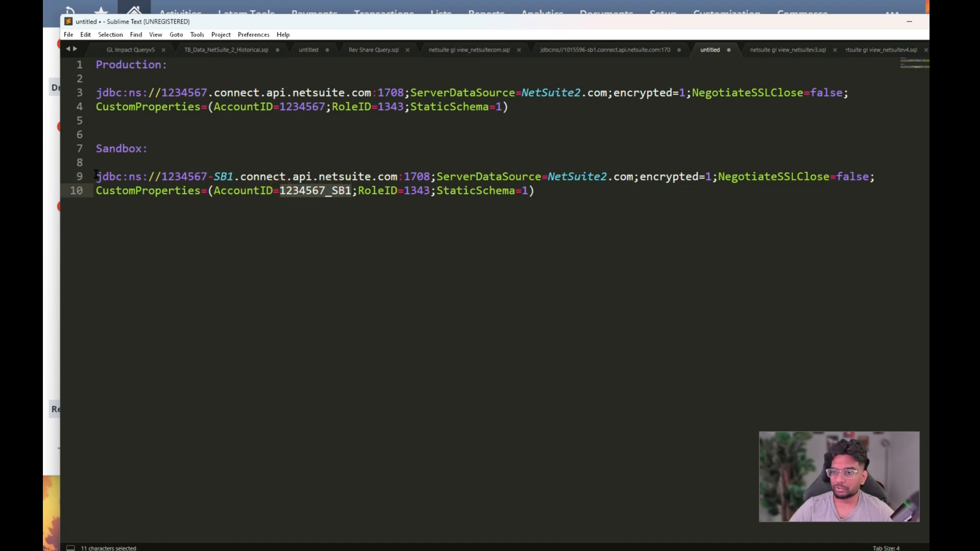
{"action": "left_click_drag", "start_coordinate": [97, 175], "coordinate": [576, 196]}
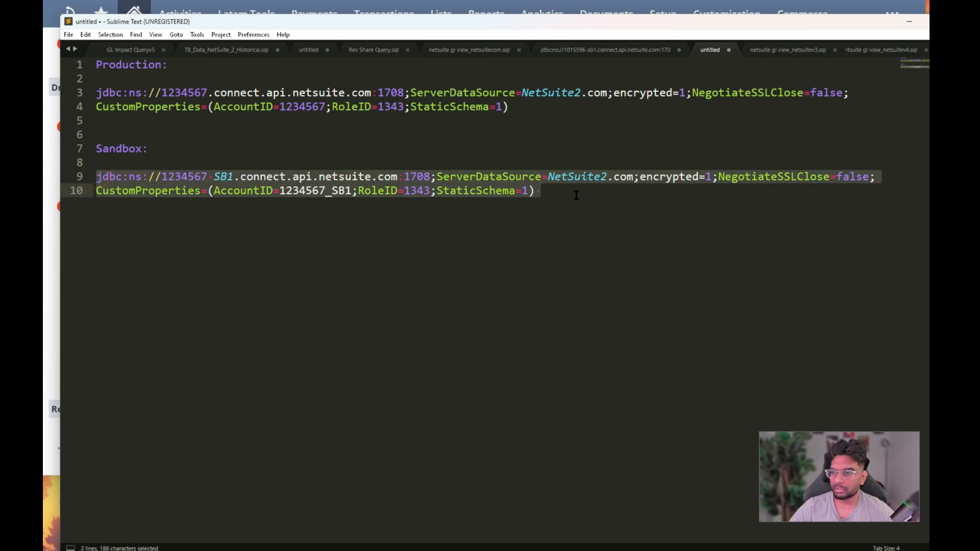
Step: Examine the AccountID and RoleID properties of the sandbox connection string and compare its SB1 suffix with the one in the host
{"action": "left_click", "coordinate": [400, 191]}
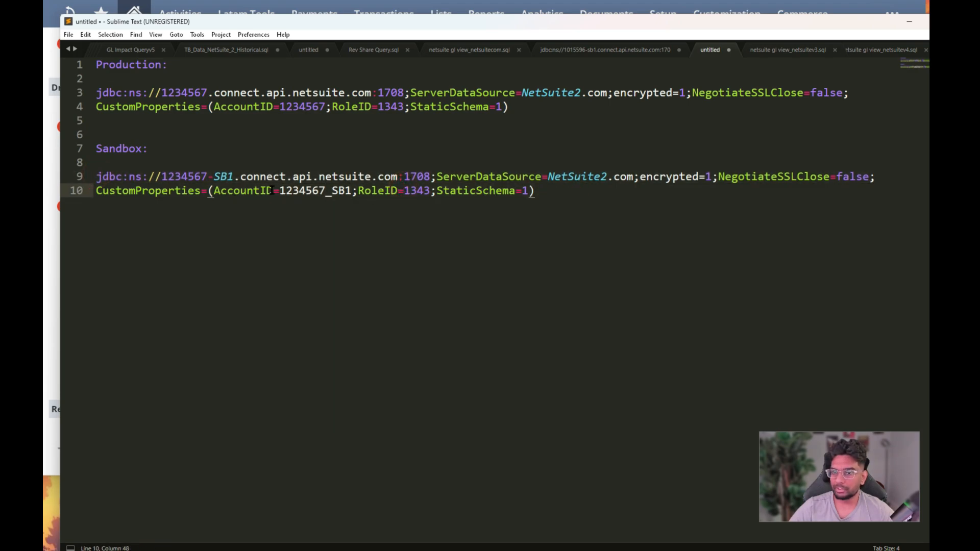
{"action": "left_click_drag", "start_coordinate": [281, 192], "coordinate": [354, 192]}
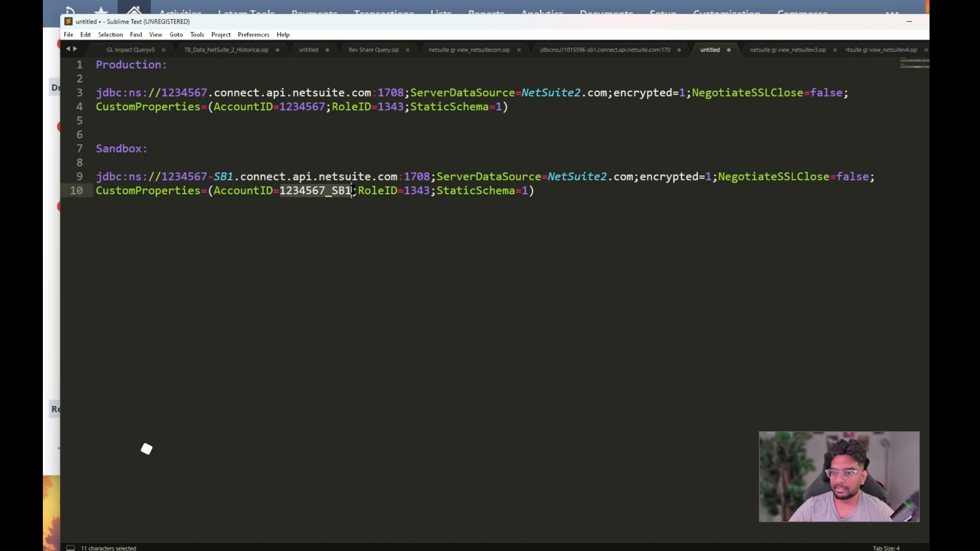
{"action": "left_click_drag", "start_coordinate": [430, 191], "coordinate": [399, 192]}
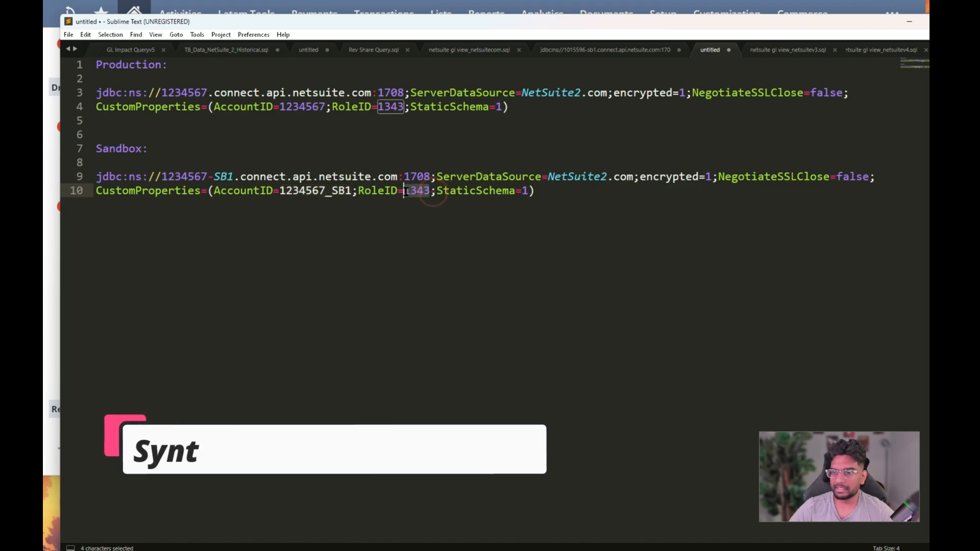
{"action": "left_click_drag", "start_coordinate": [162, 177], "coordinate": [234, 177]}
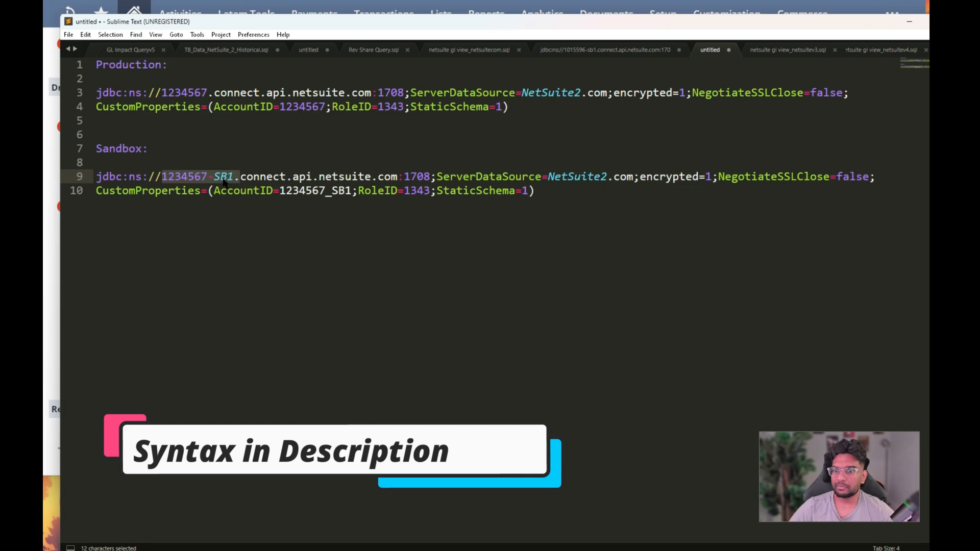
{"action": "left_click", "coordinate": [213, 177]}
{"action": "left_click", "coordinate": [325, 204]}
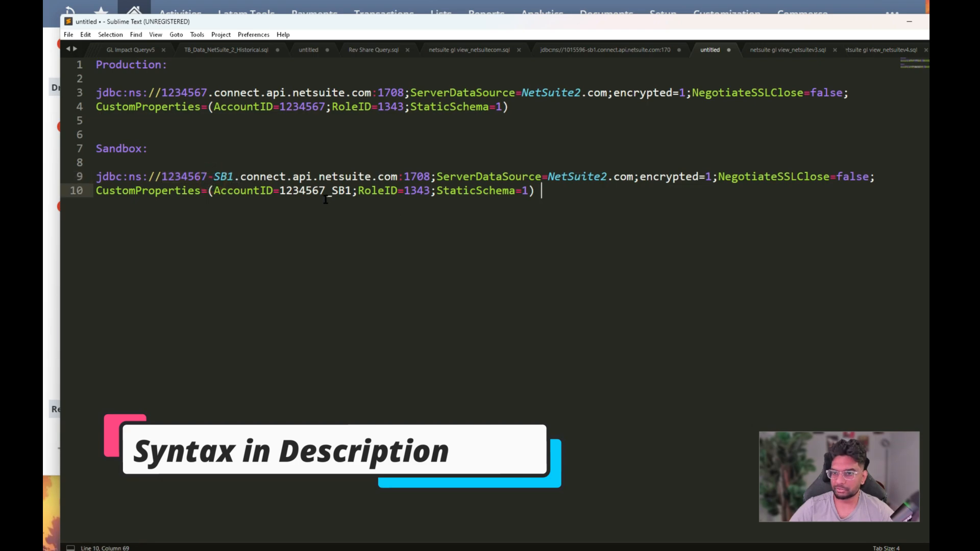
Step: Examine the production connection string's host account ID, AccountID property and RoleID value
{"action": "left_click_drag", "start_coordinate": [527, 103], "coordinate": [89, 93]}
{"action": "left_click", "coordinate": [195, 92]}
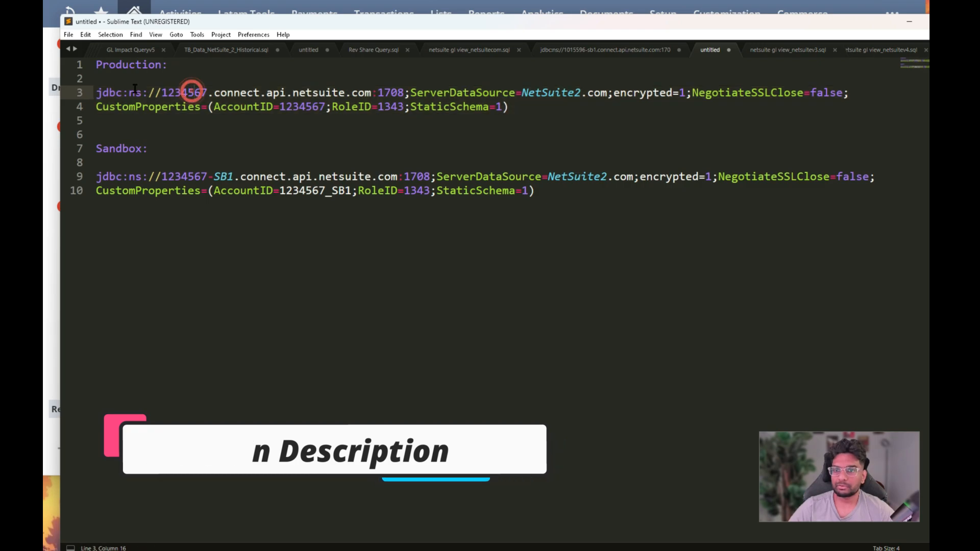
{"action": "double_click", "coordinate": [162, 93]}
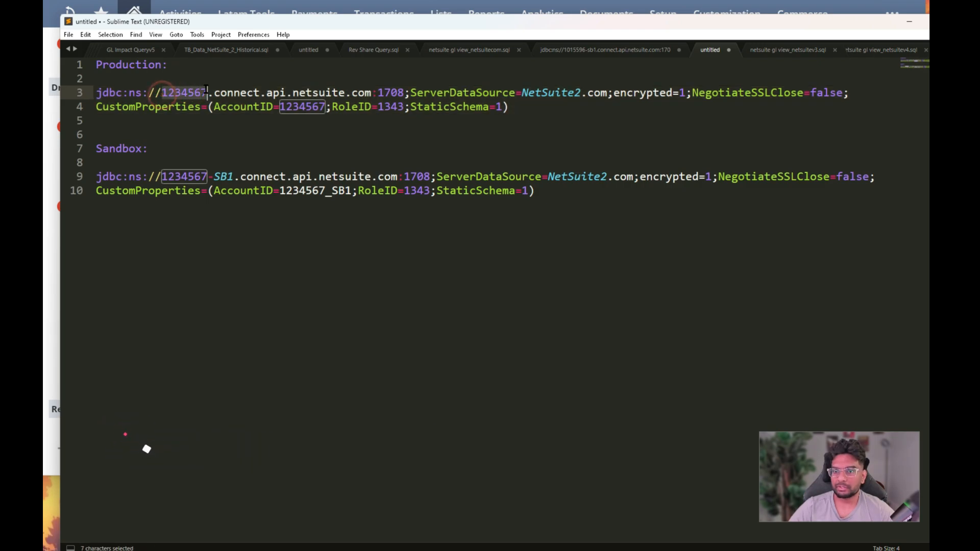
{"action": "left_click", "coordinate": [325, 108]}
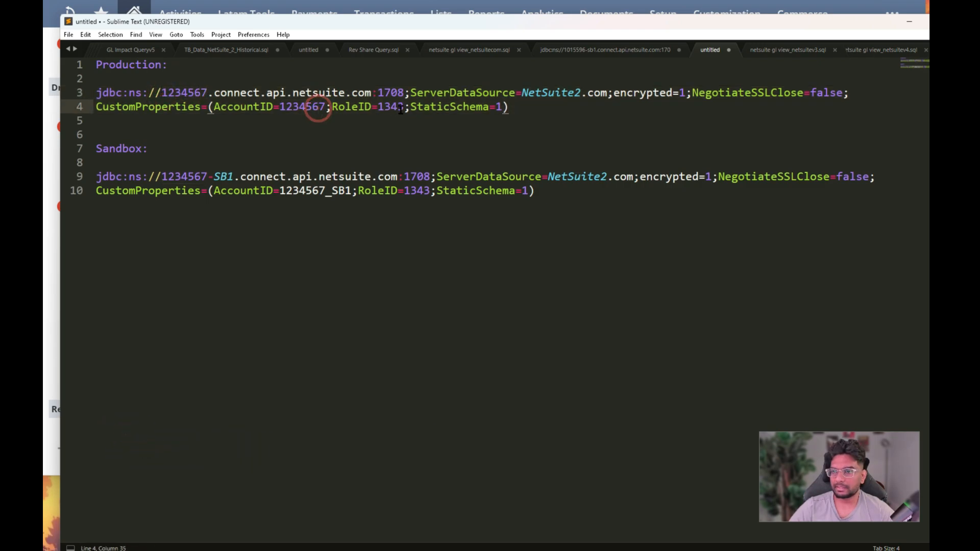
{"action": "left_click_drag", "start_coordinate": [403, 108], "coordinate": [378, 107]}
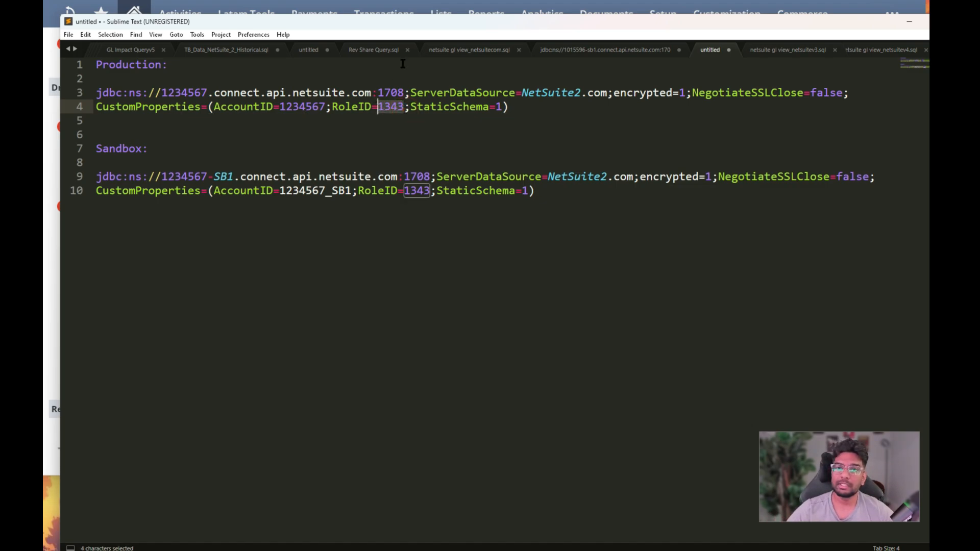
Step: Copy the whole sandbox connection string, switch to DataGrip, and paste it as the NetSuite SB data source's URL
{"action": "left_click_drag", "start_coordinate": [549, 196], "coordinate": [82, 179]}
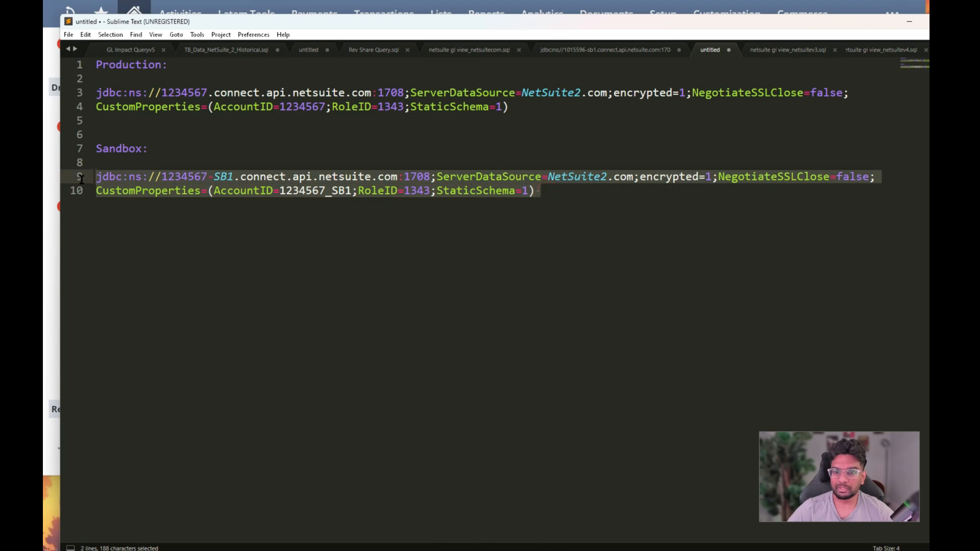
{"action": "left_click", "coordinate": [906, 21]}
{"action": "left_click", "coordinate": [228, 284]}
{"action": "key", "text": "ctrl+v"}
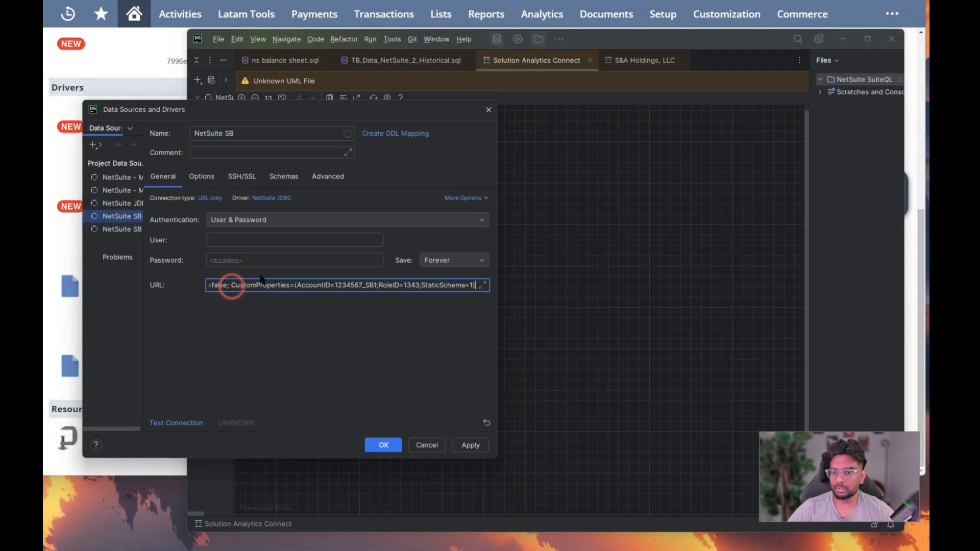
Step: Place the cursor in the NetSuite SB data source's User field and test the connection
{"action": "left_click", "coordinate": [240, 244]}
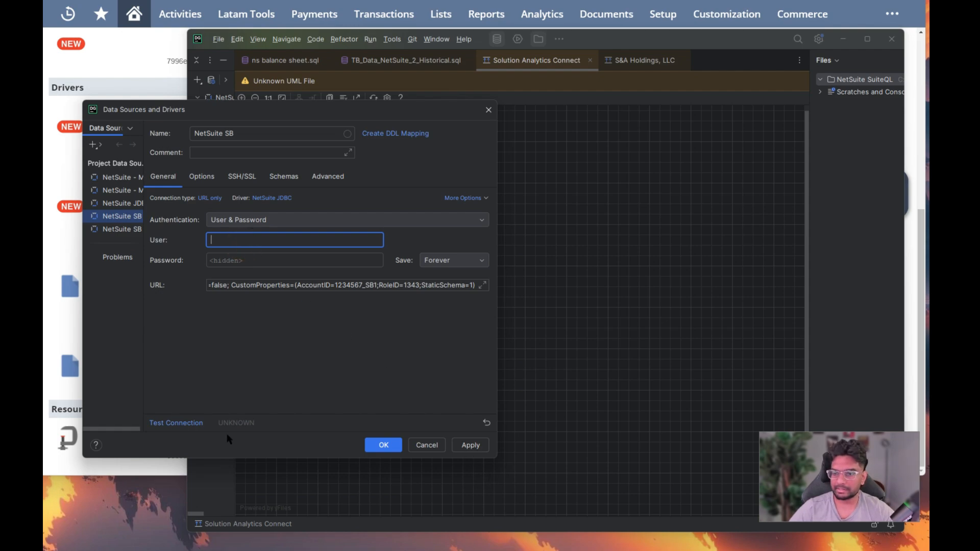
{"action": "left_click", "coordinate": [170, 425]}
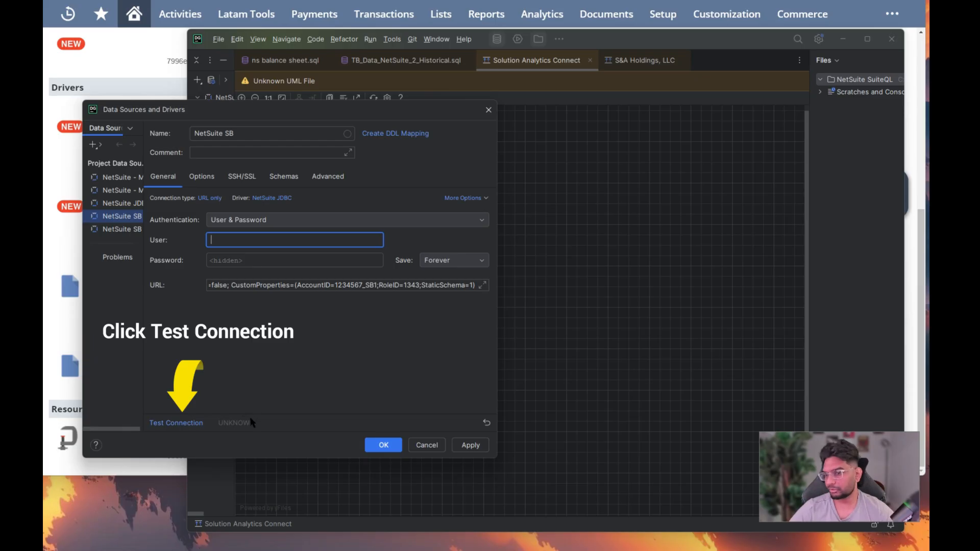